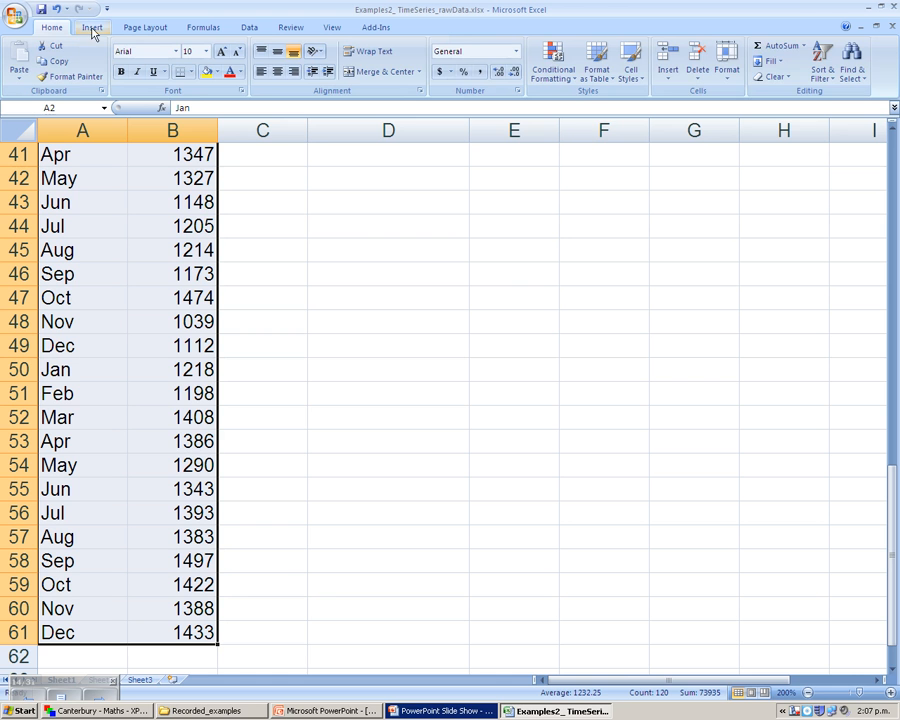
Step: Insert a basic 2-D line chart from the selected monthly data and move it up and right on the sheet
left_click(95, 30)
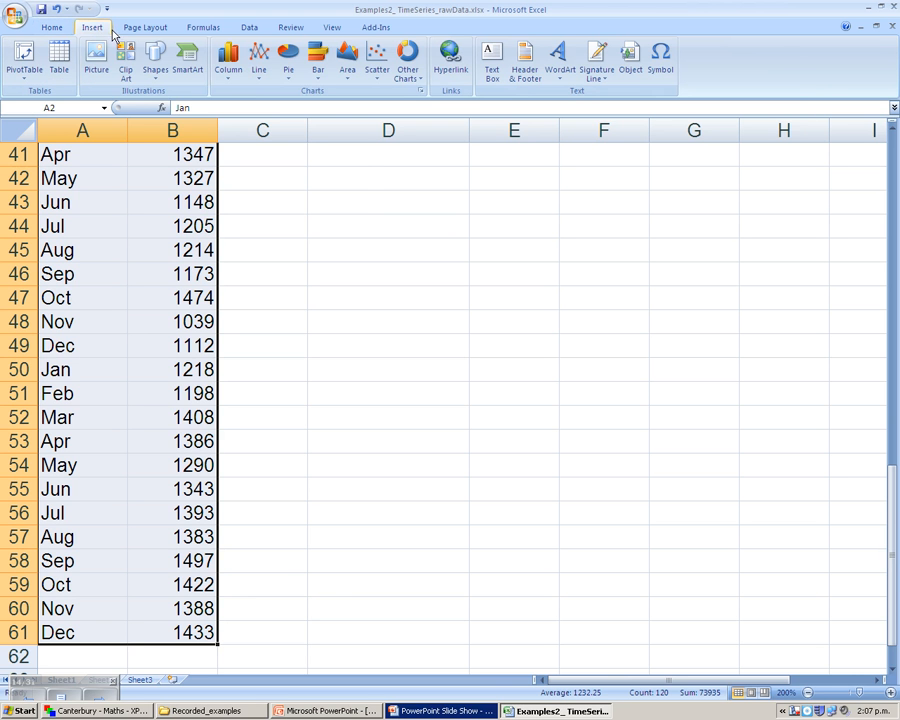
left_click(259, 83)
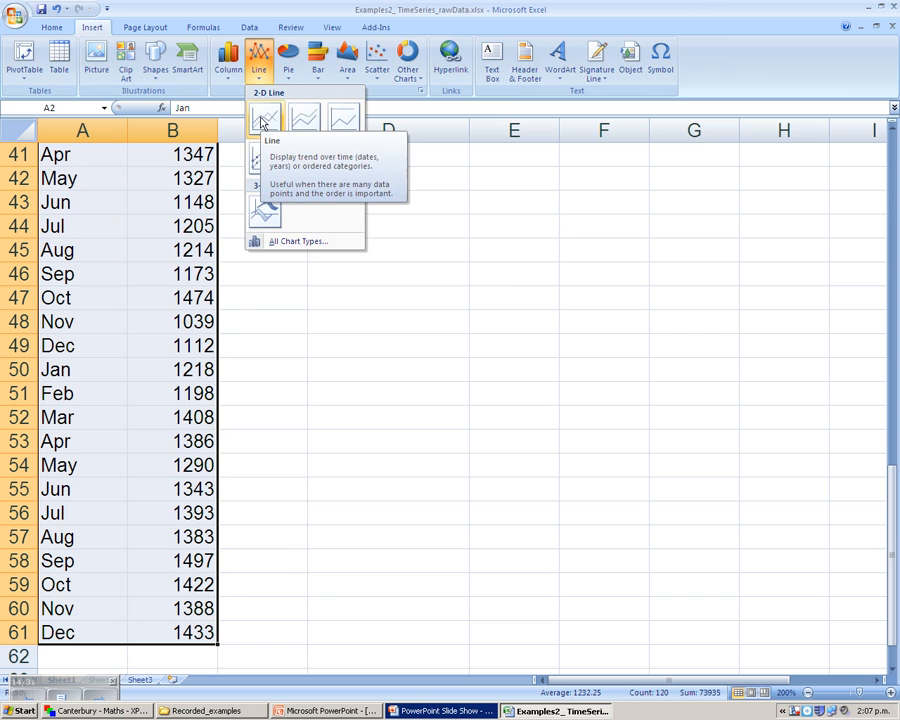
left_click(263, 121)
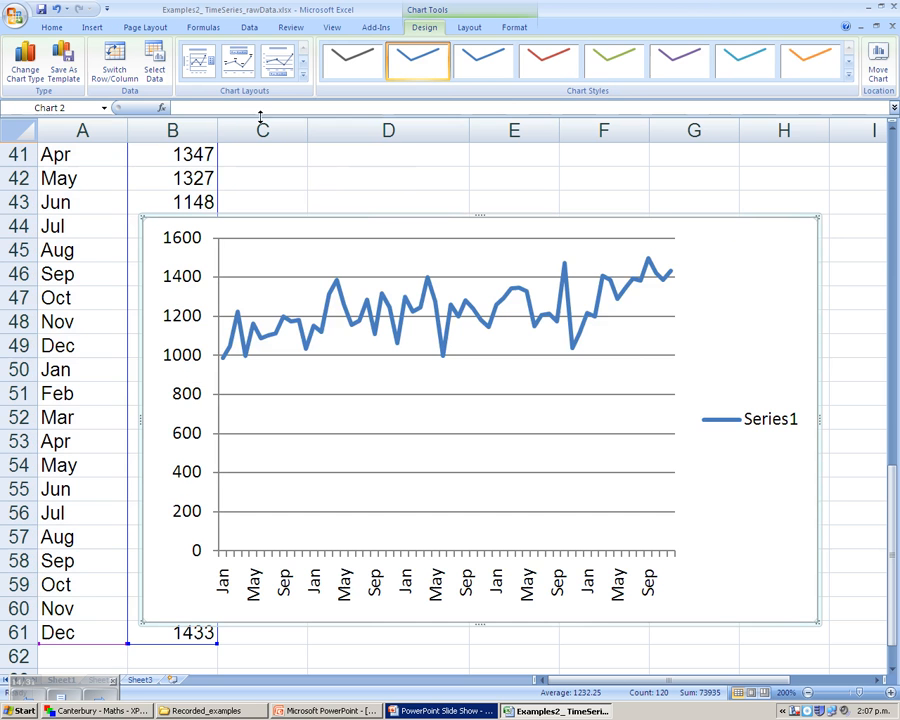
left_click_drag(446, 219, 510, 158)
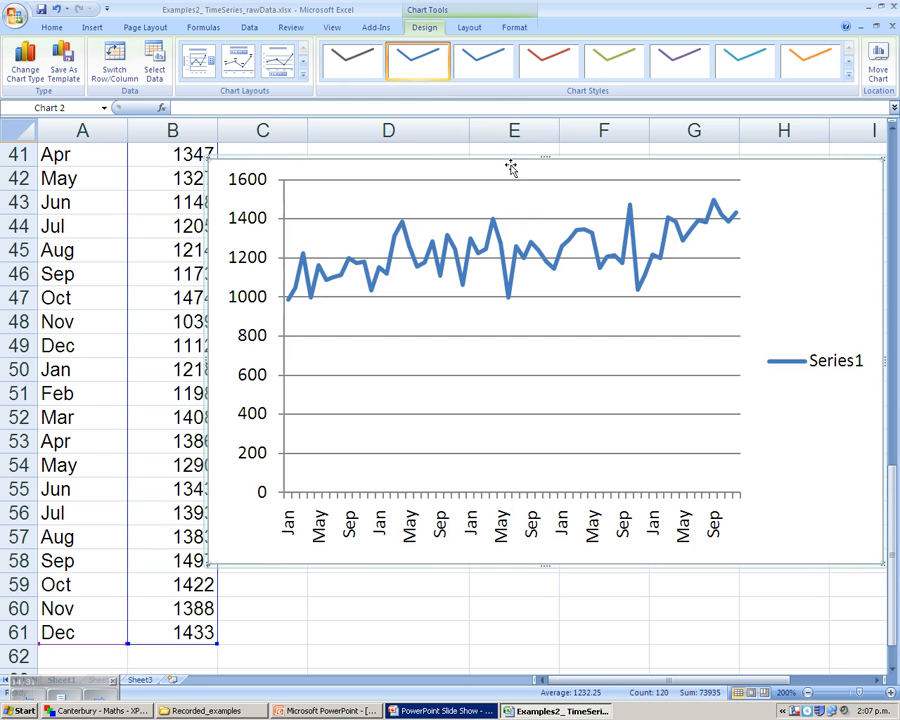
Step: Delete the Series1 legend from the line chart and shift the chart slightly left
left_click(824, 366)
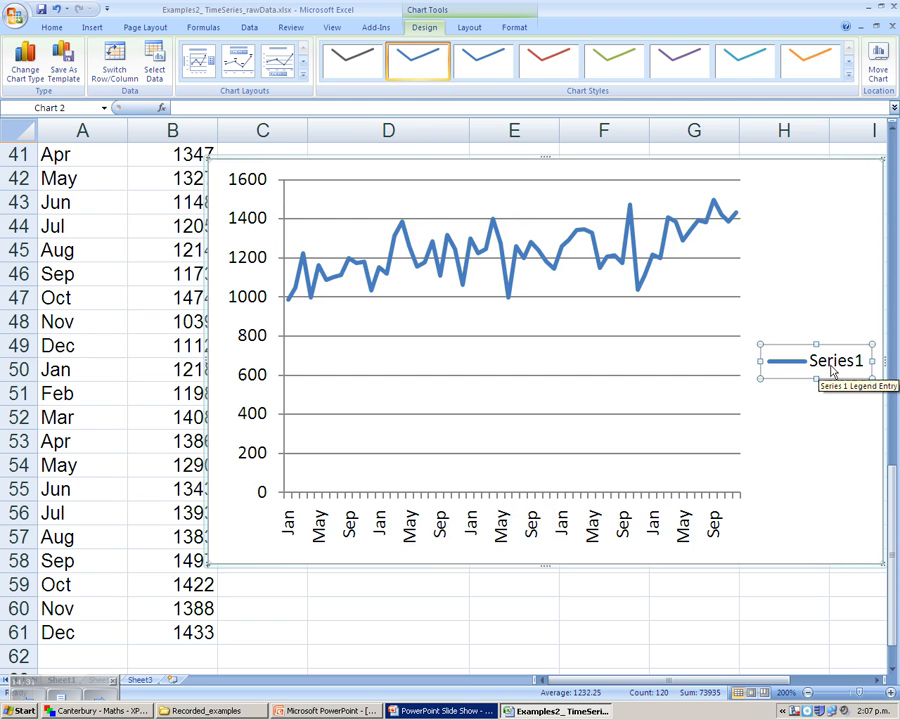
key("Delete")
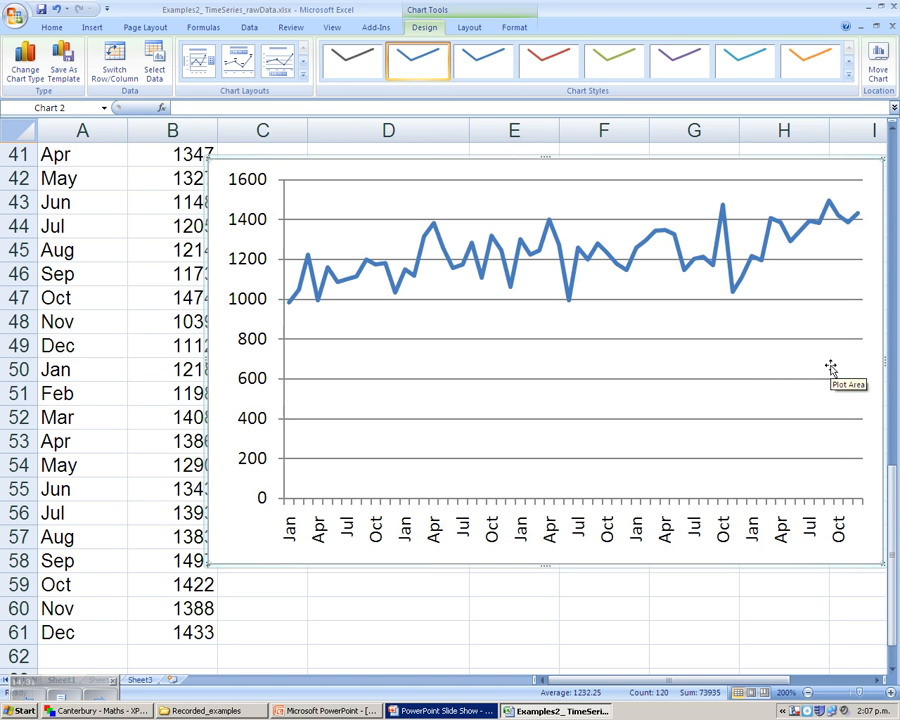
left_click_drag(592, 160, 542, 162)
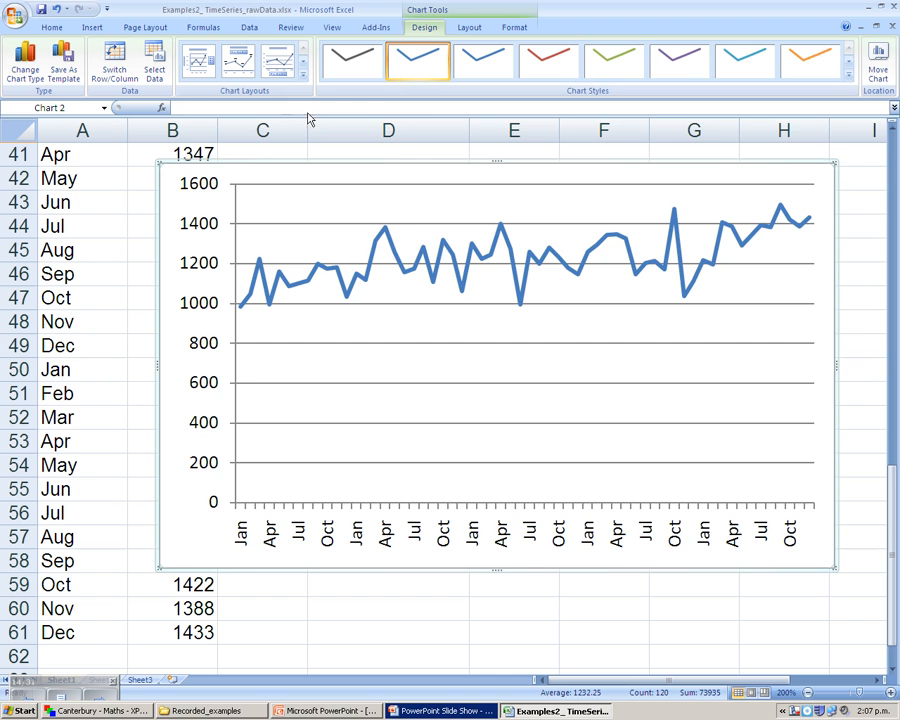
Step: Apply the chart layout that has a chart title, a vertical axis title only and a legend beside the plot
left_click(303, 75)
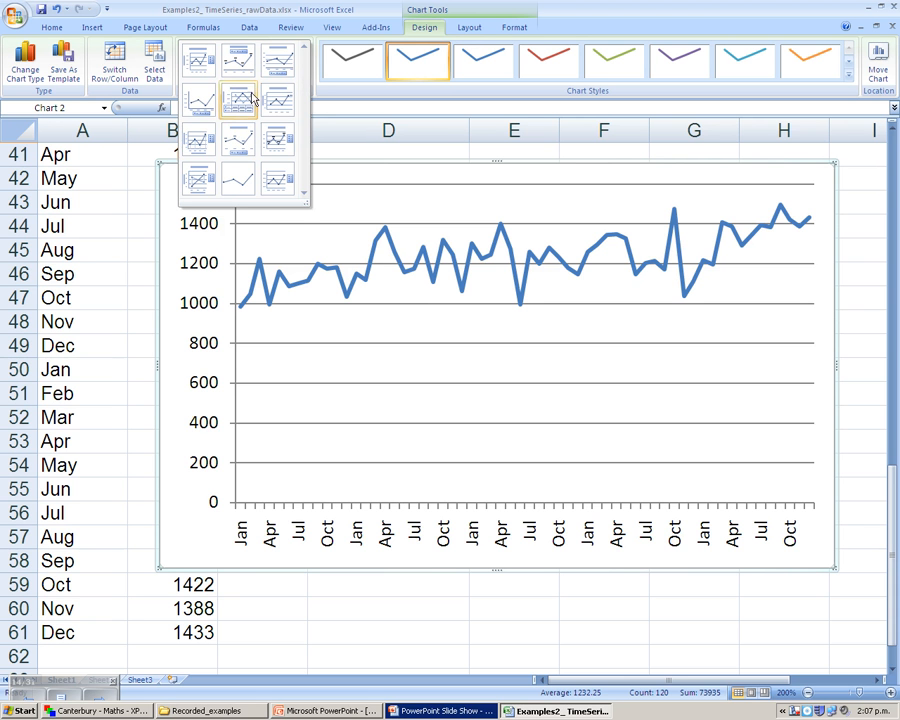
left_click(200, 180)
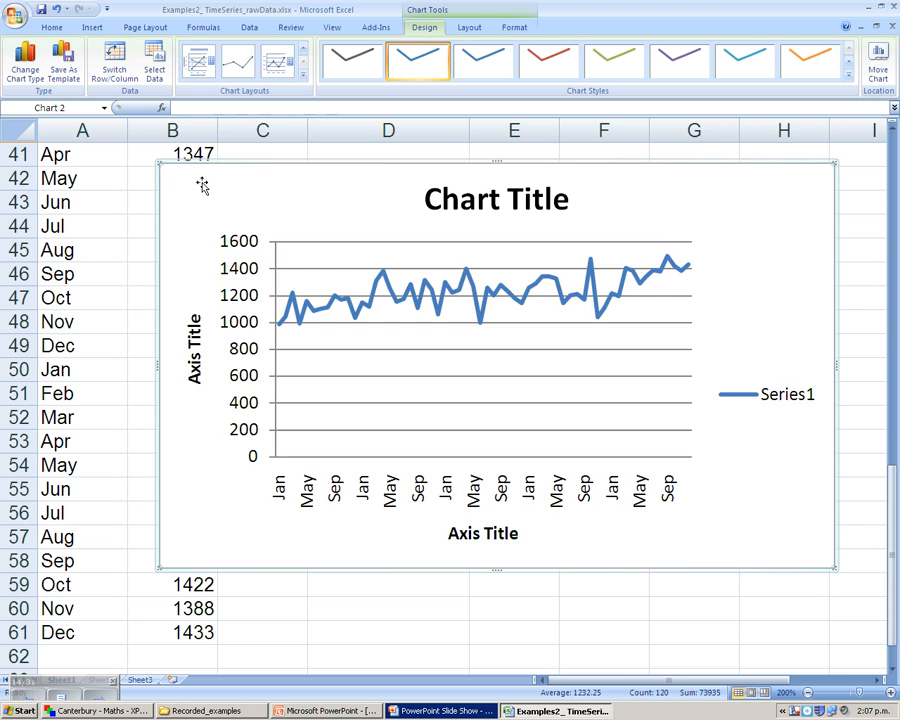
left_click(304, 77)
left_click(200, 61)
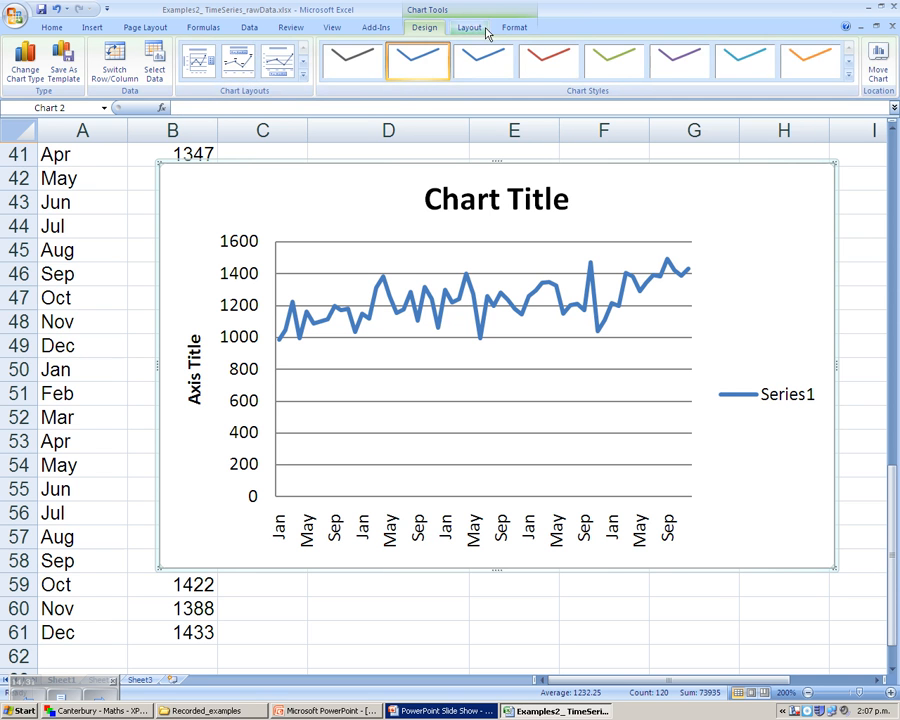
Step: Keep the chart title above the chart and change its text to "Chemical and Related Products Imports (AUS $ million)"
left_click(486, 32)
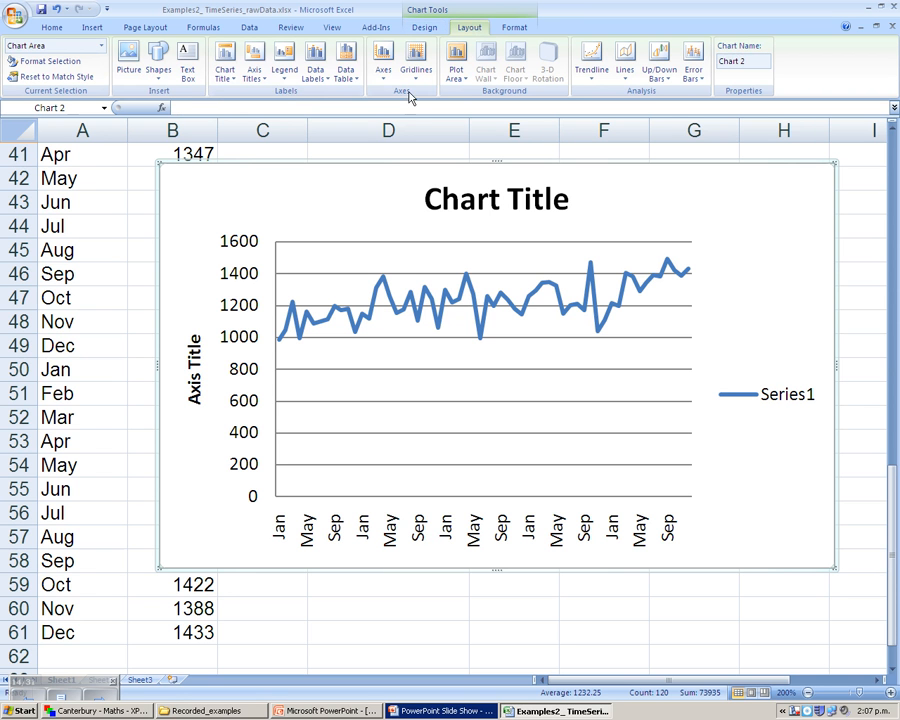
left_click(228, 78)
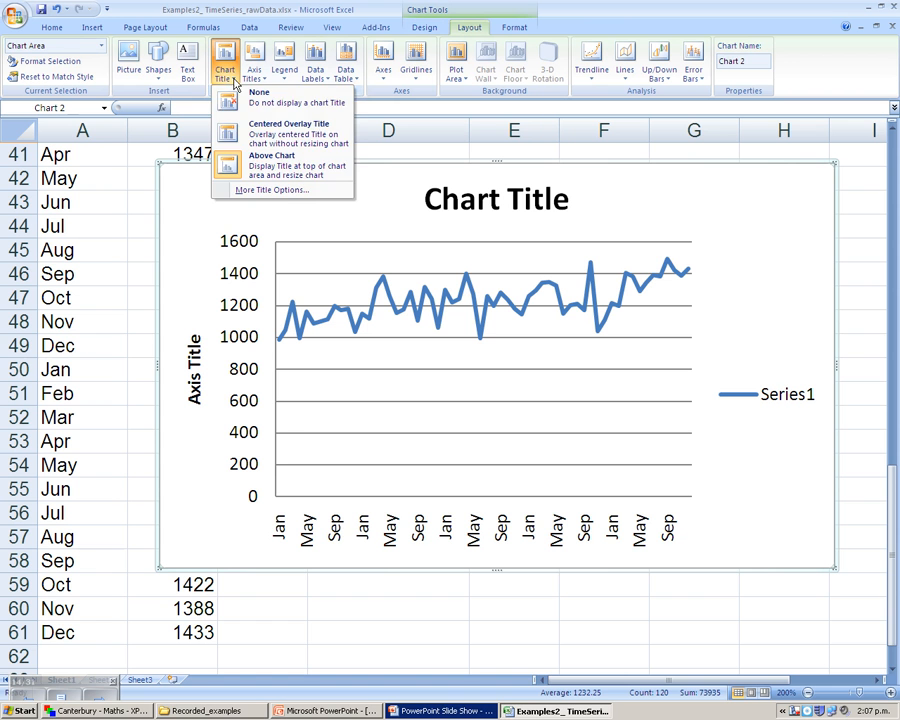
left_click(319, 165)
left_click(469, 198)
triple_click(469, 198)
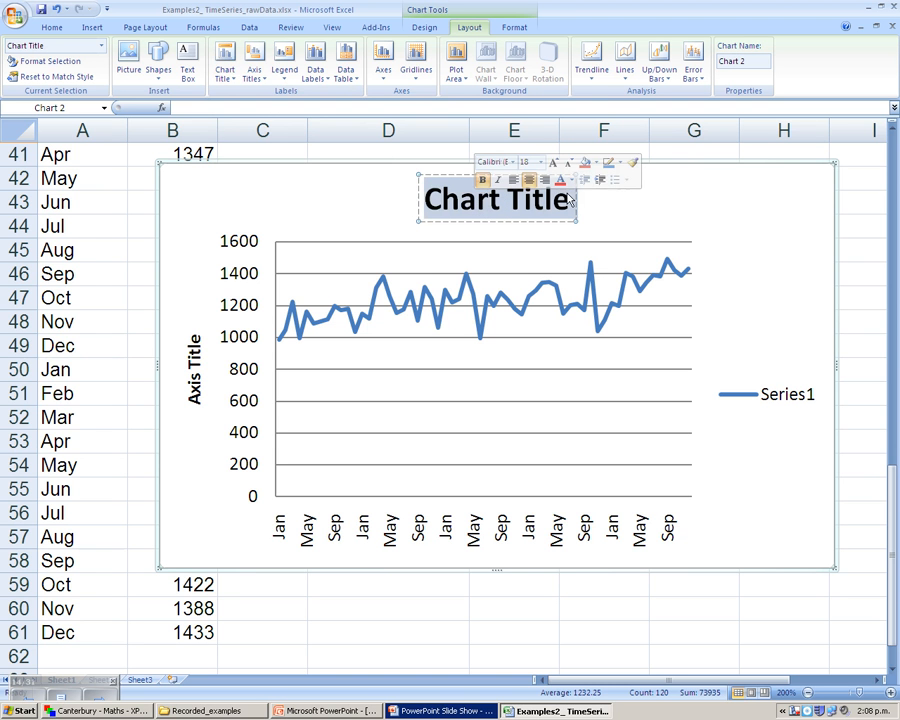
type("cHE")
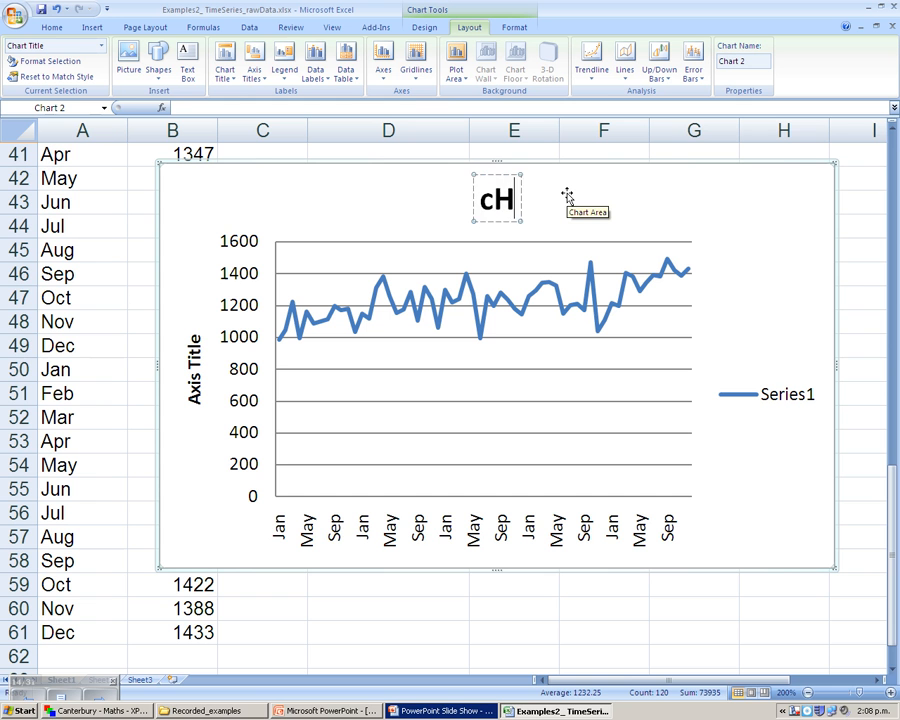
key("BackSpace")
key("BackSpace")
key("BackSpace")
type("Chemi")
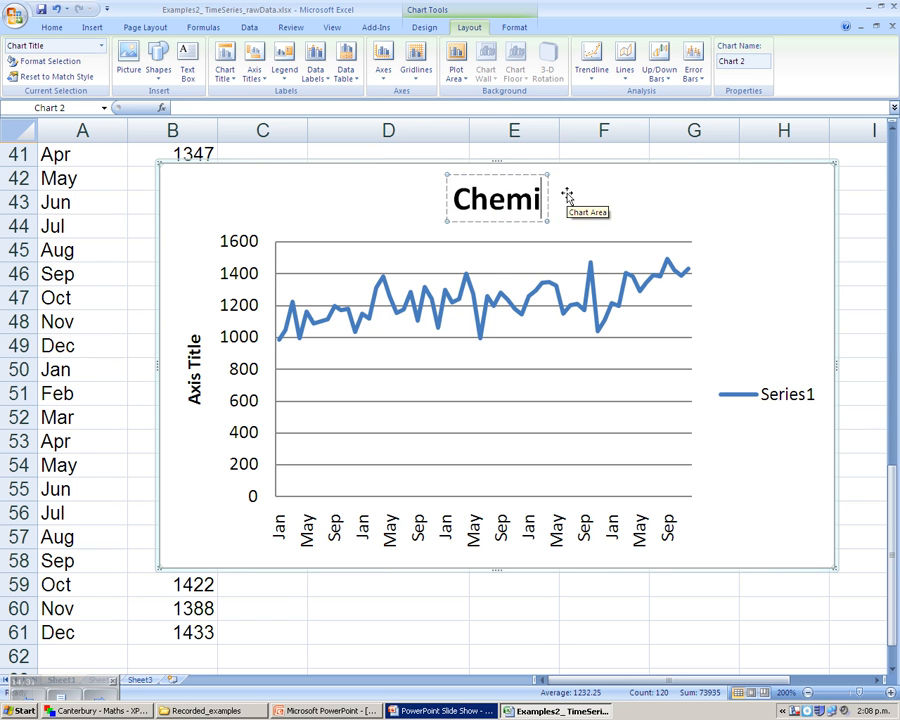
type("cal and")
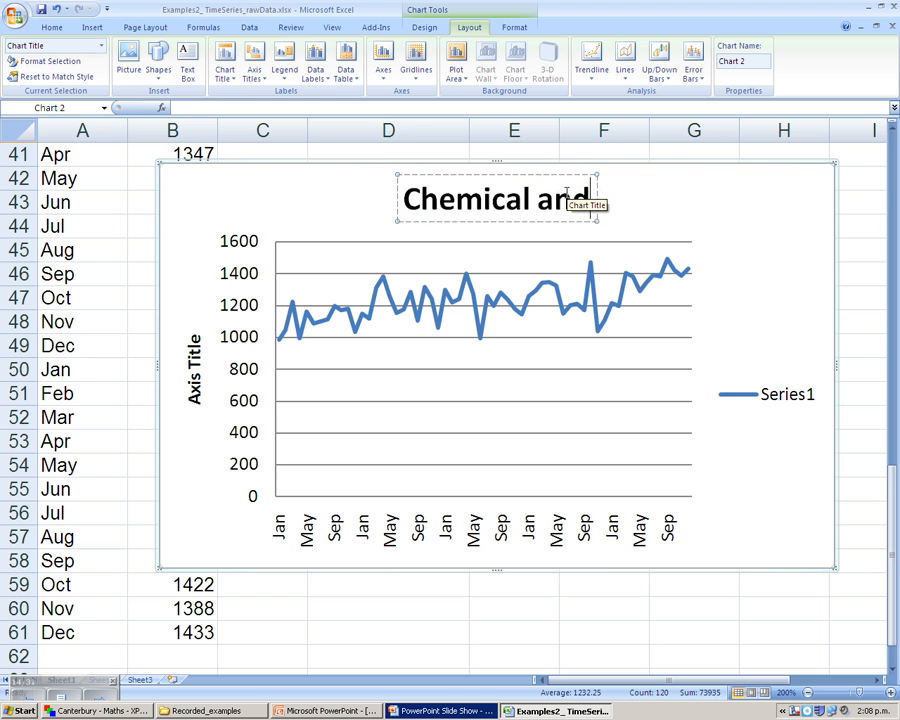
type(" Relate")
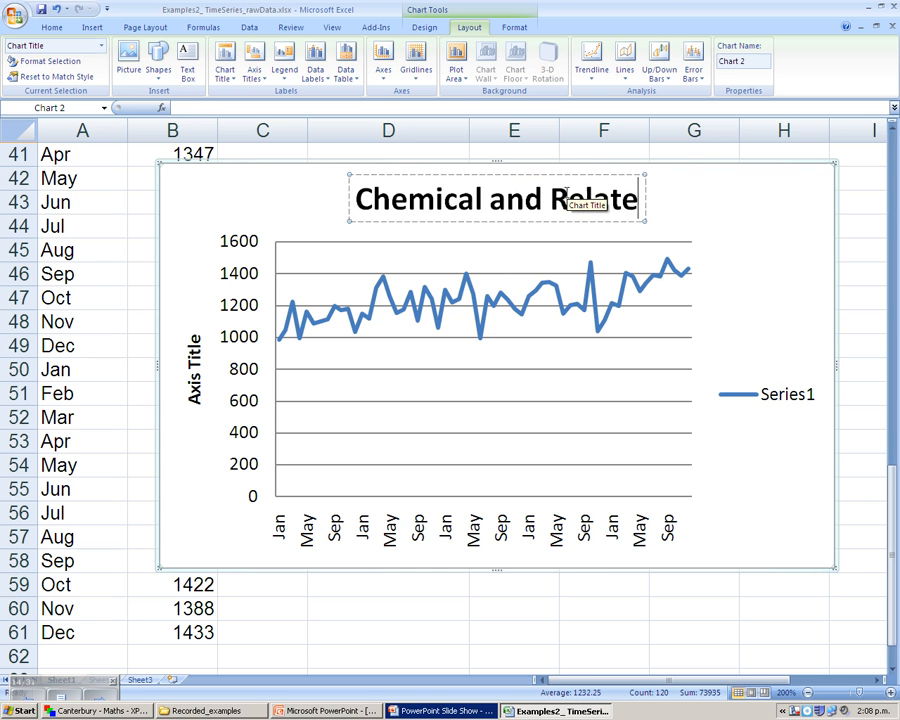
type("d Pr")
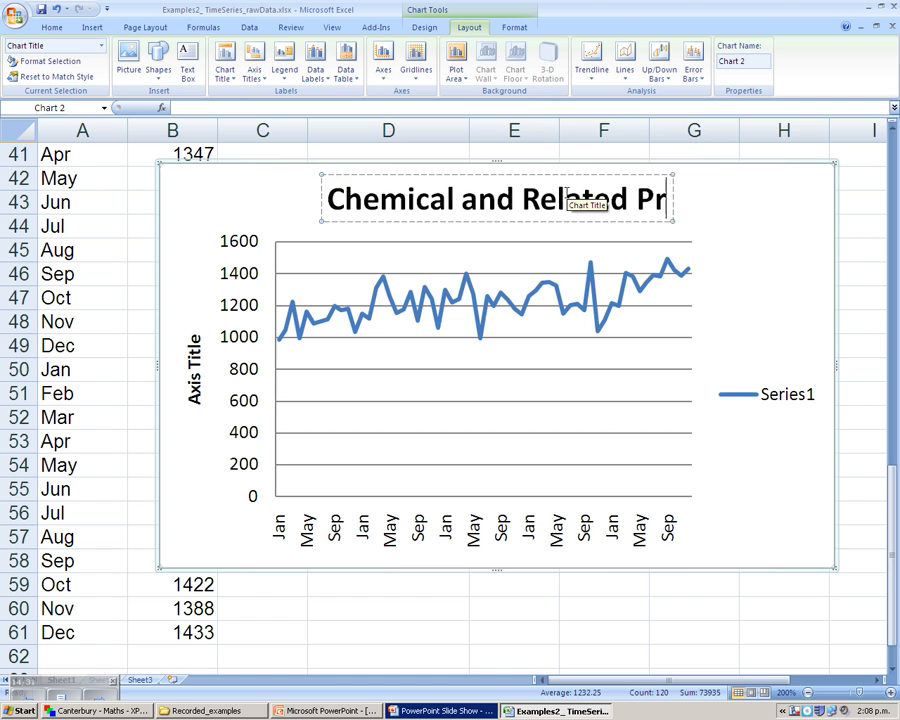
type("oducts imp")
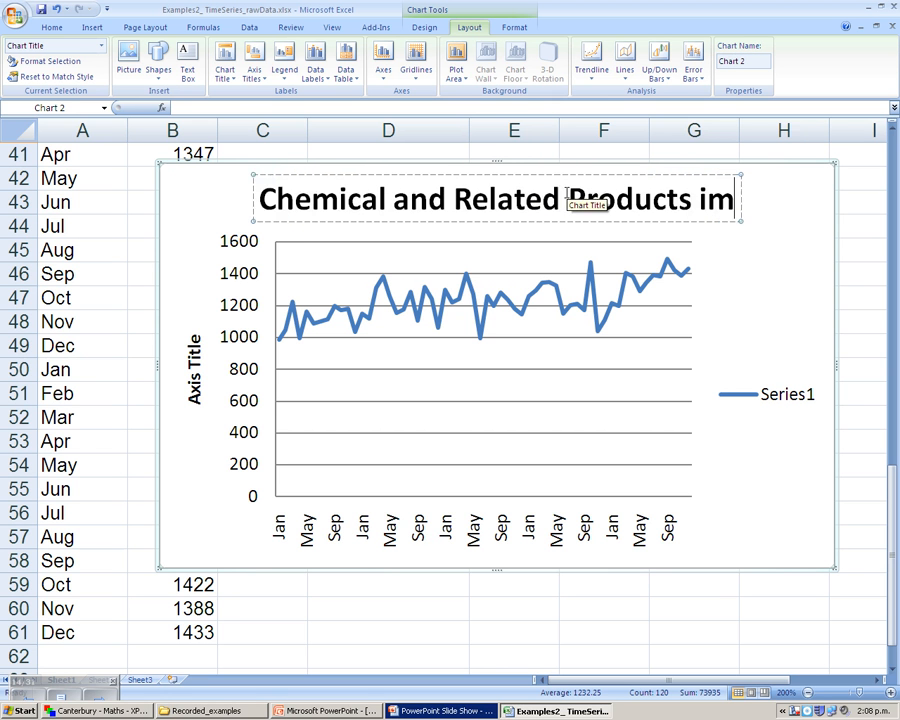
key("BackSpace")
key("BackSpace")
key("BackSpace")
key("BackSpace")
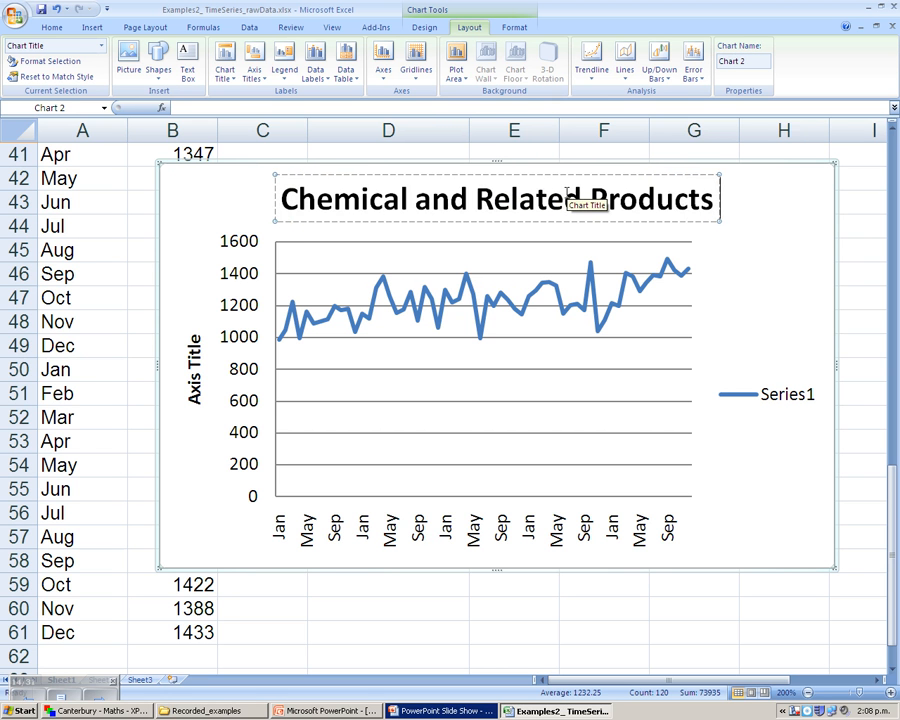
type("Import")
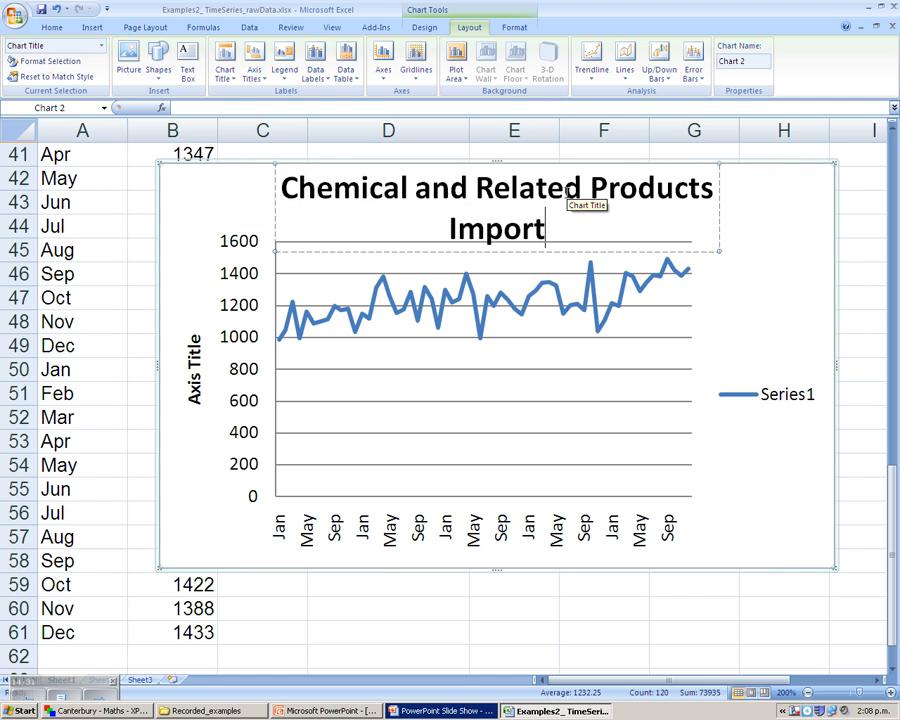
type("s (")
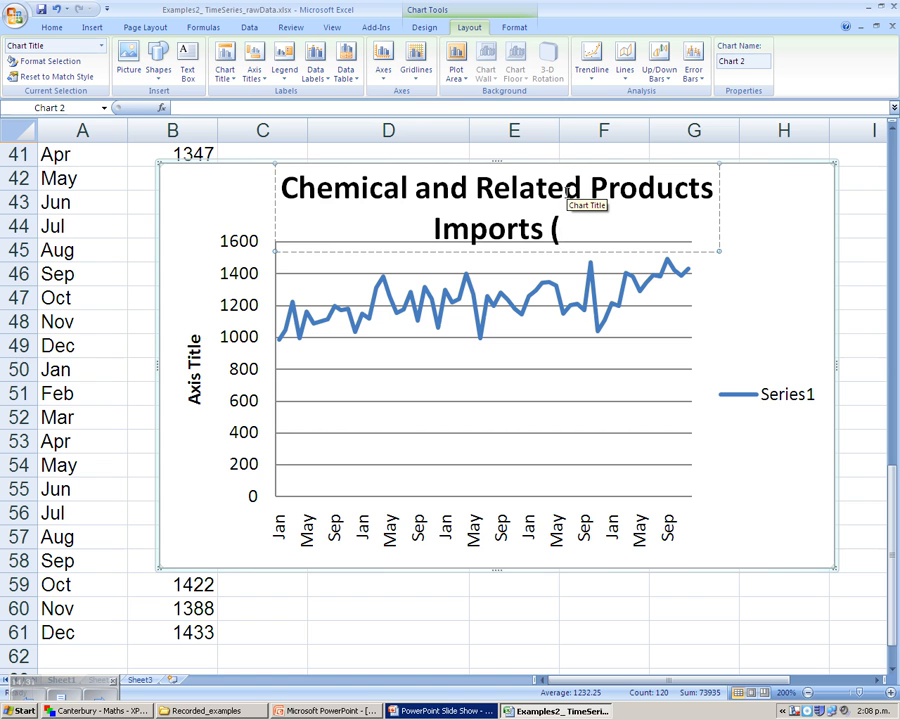
type("AUS")
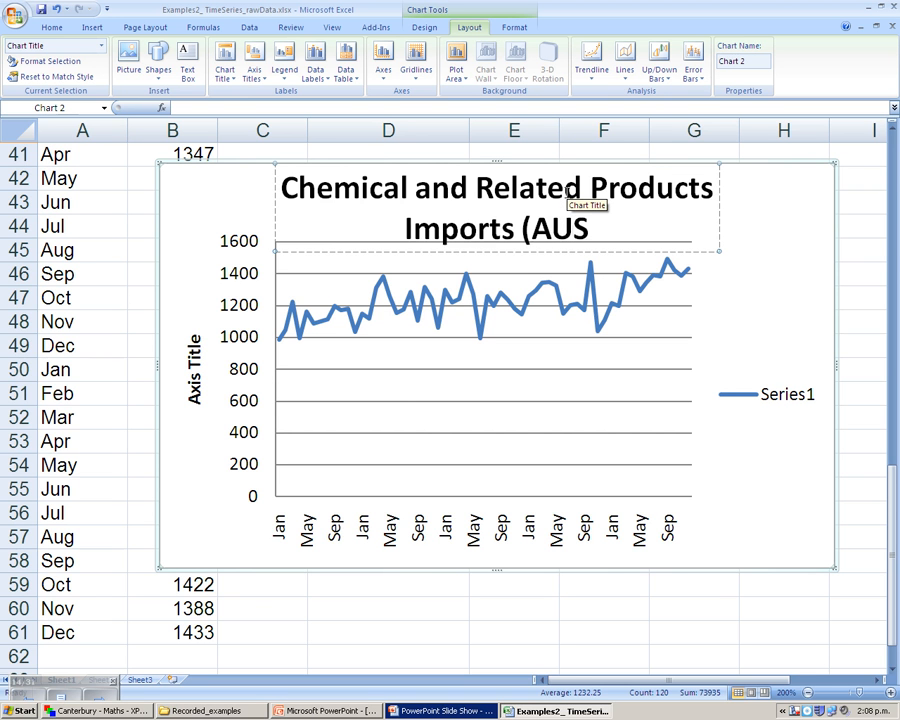
type(" $ million)")
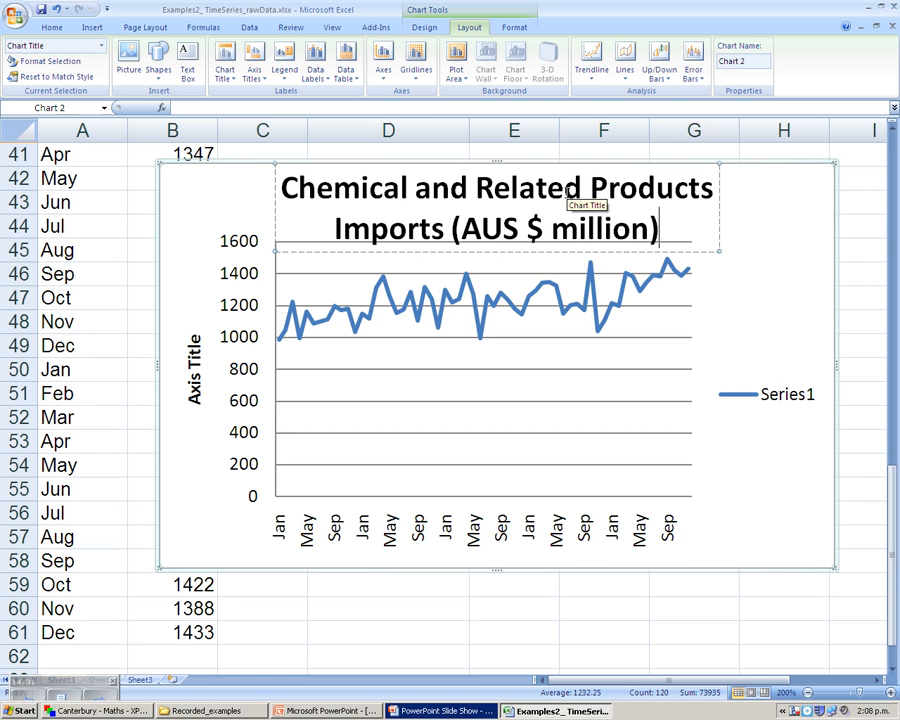
Step: Set the chart title's font size to 14 and nudge the title slightly to the right
left_click_drag(655, 226, 335, 190)
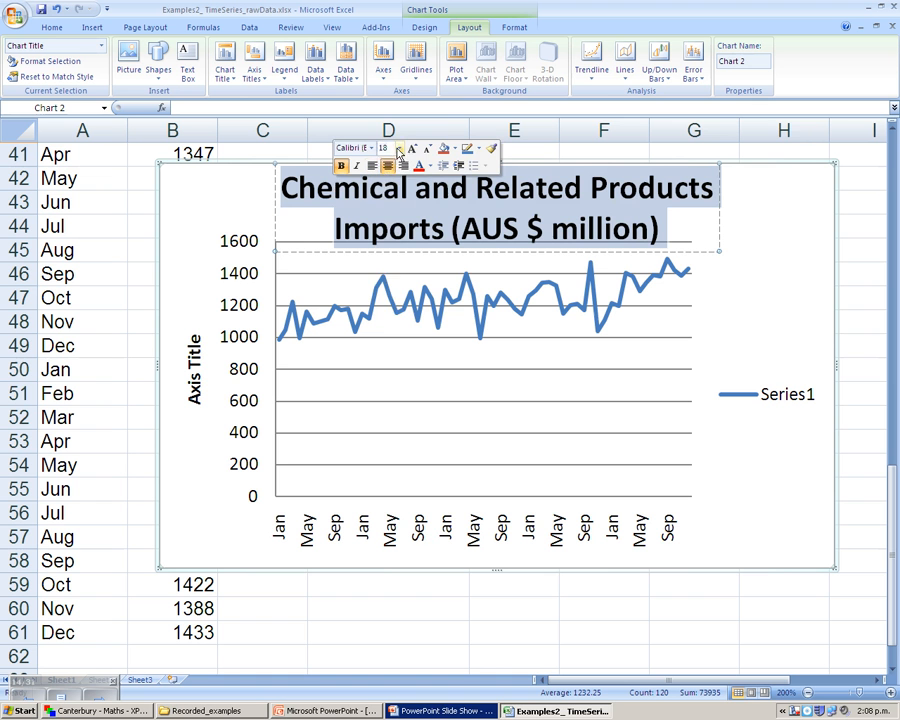
left_click(399, 148)
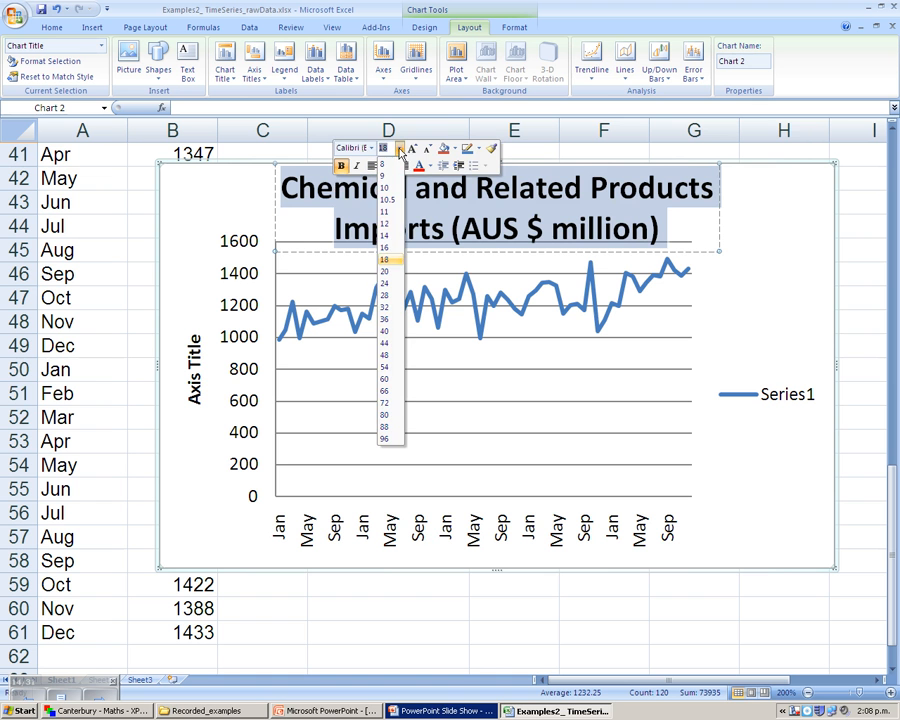
left_click(397, 237)
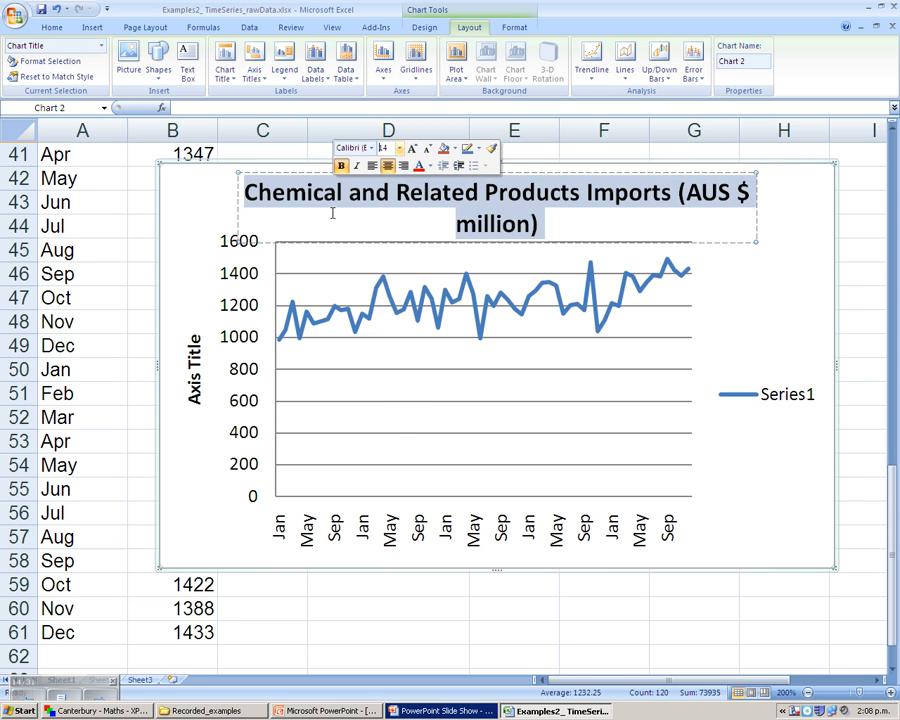
left_click(238, 177)
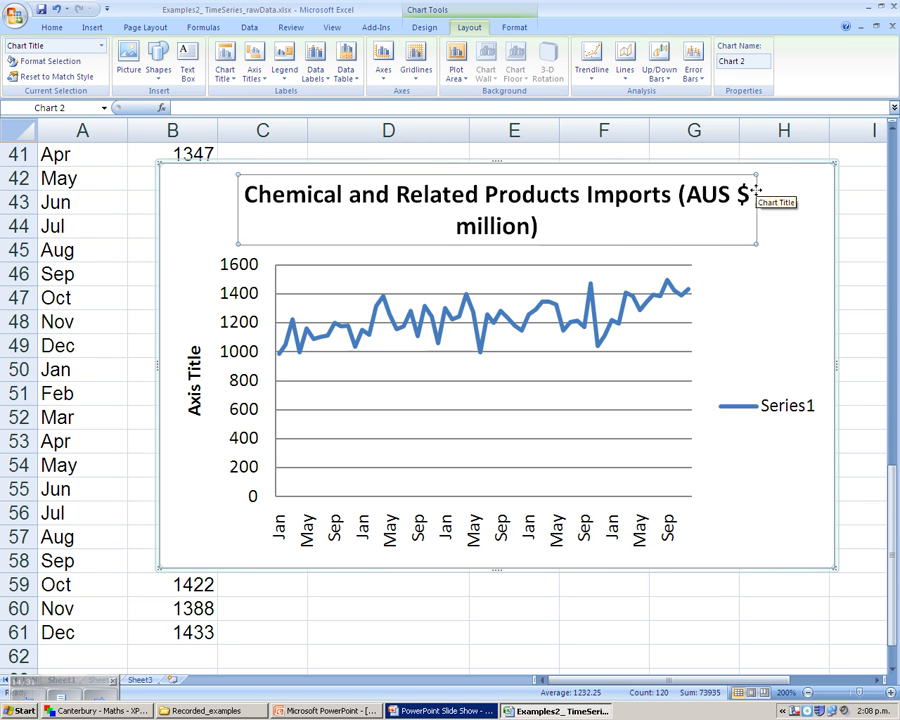
left_click_drag(757, 187, 761, 190)
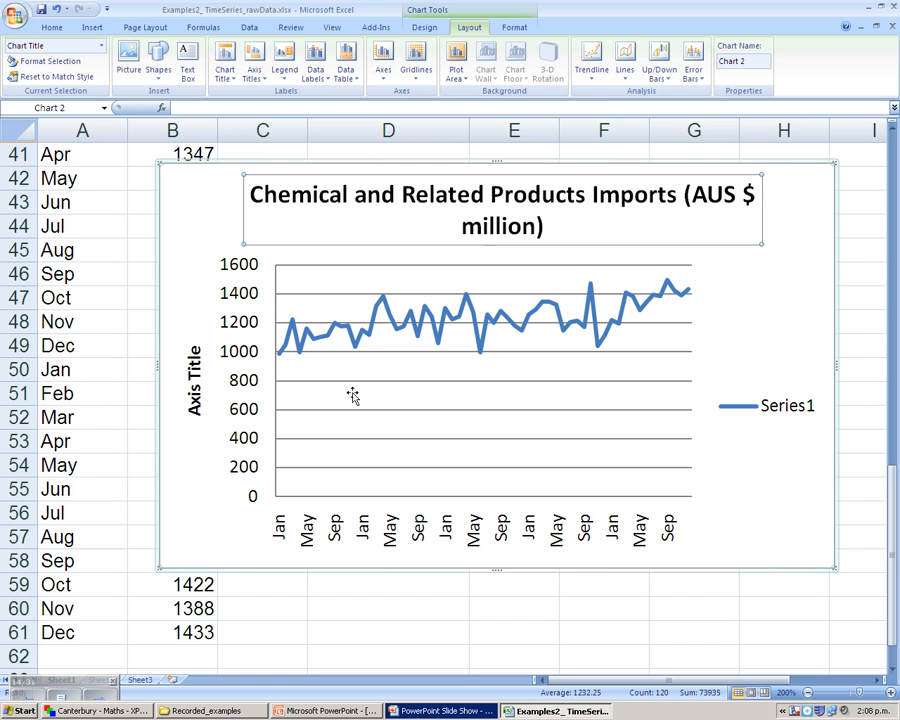
Step: Change the vertical axis title to "AUS $ million"
left_click(194, 374)
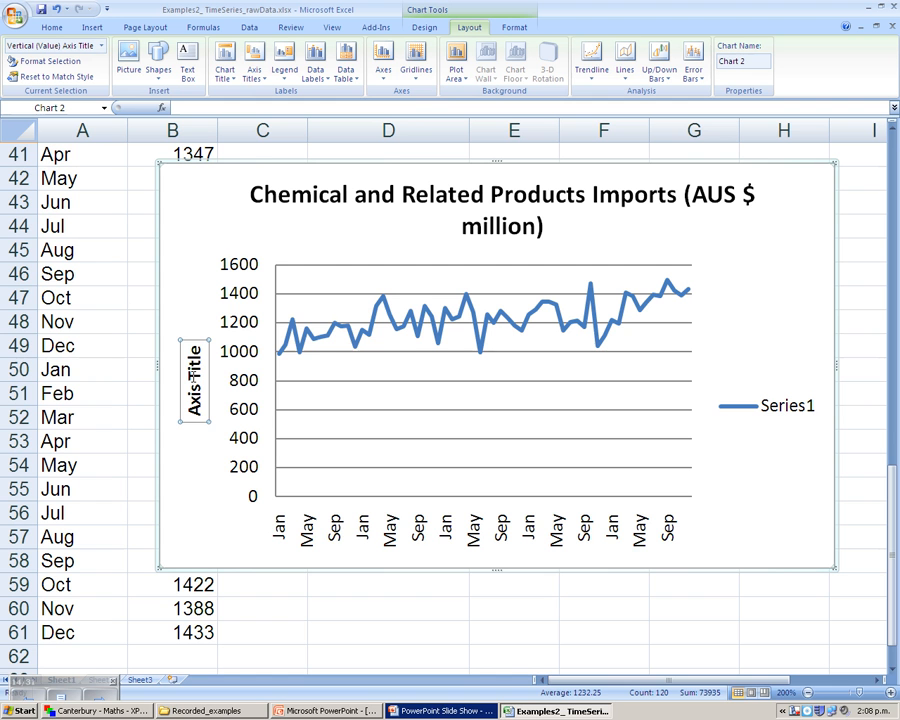
triple_click(194, 374)
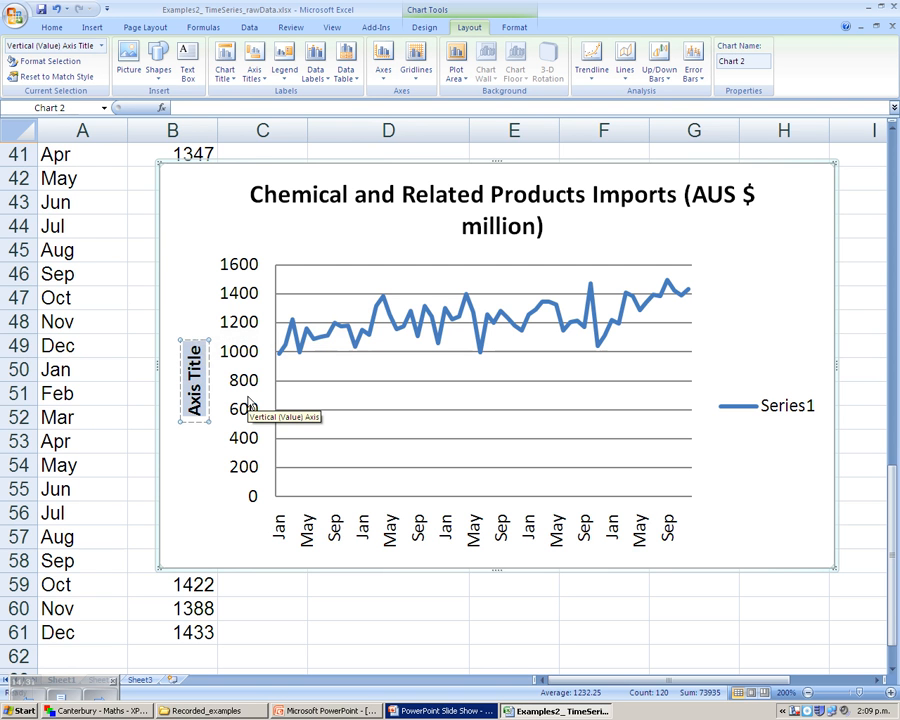
type("AUS")
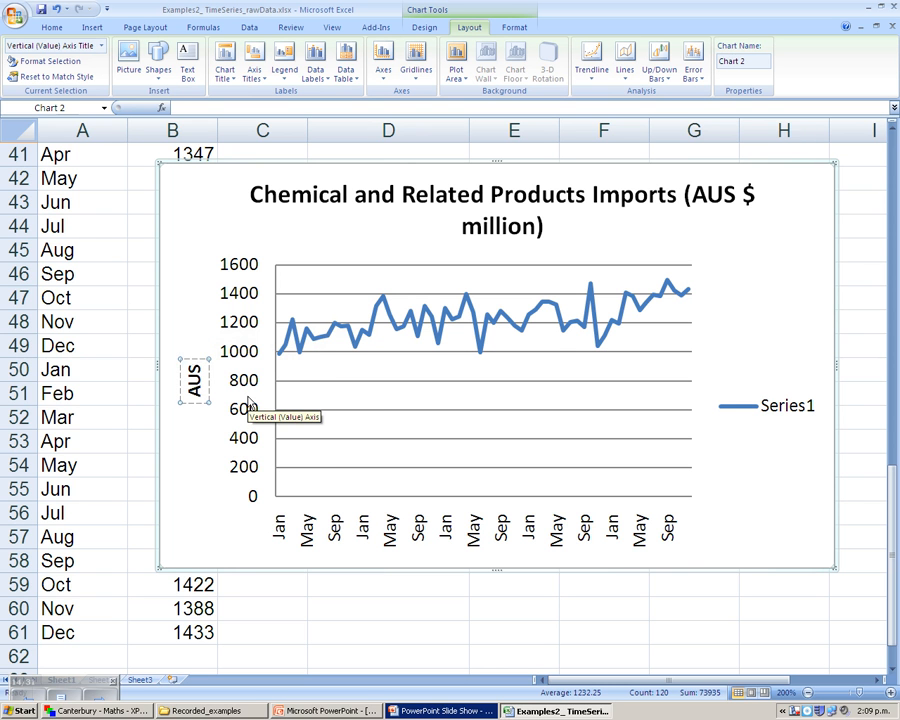
type(" $ million")
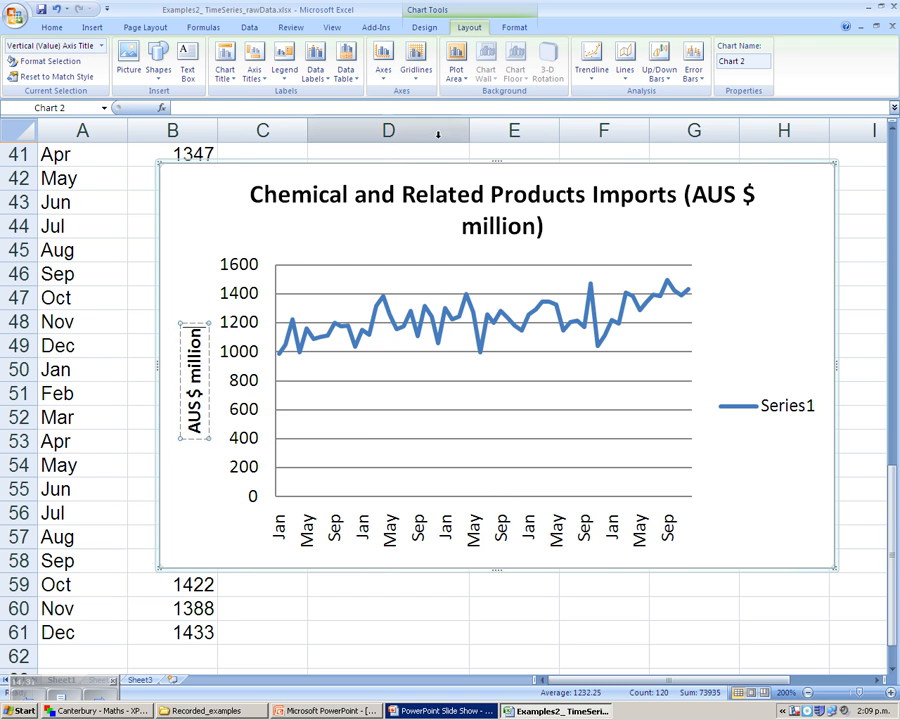
left_click(378, 558)
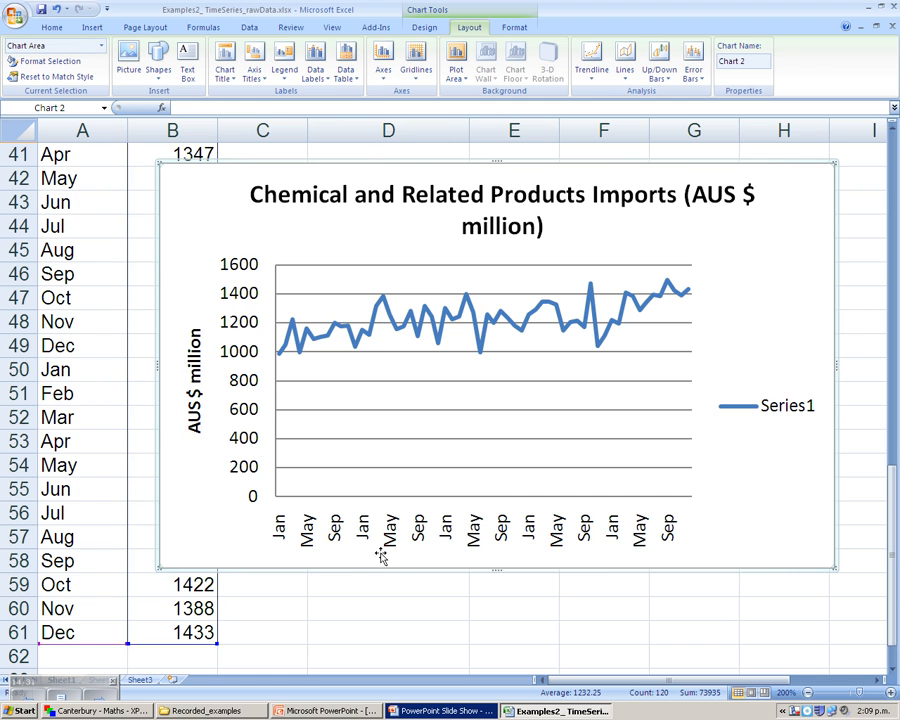
Step: Add a title below the chart's horizontal axis and set its text to "Month"
left_click(262, 80)
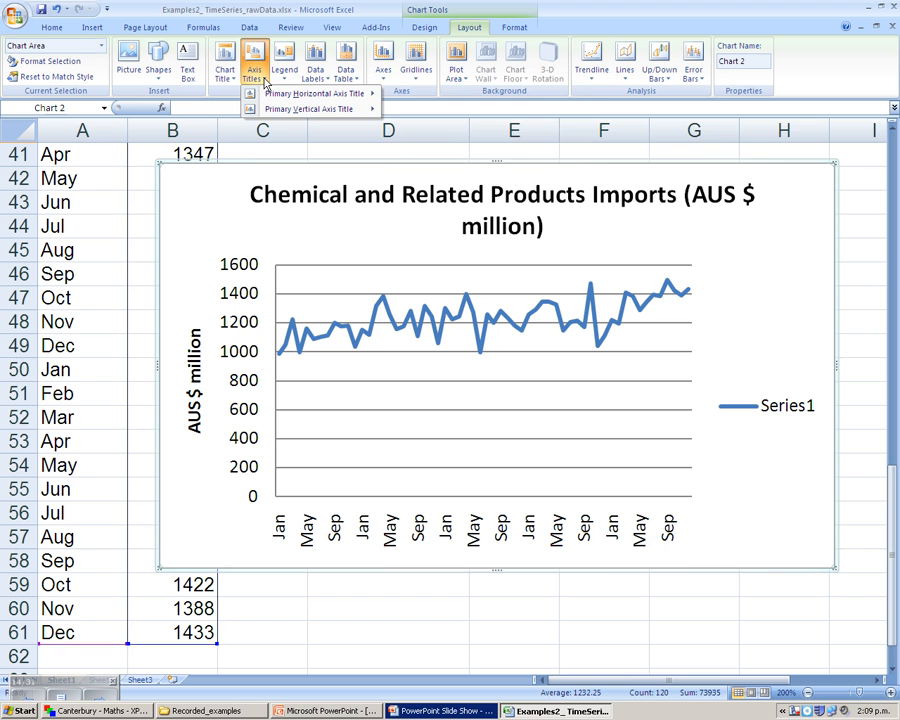
mouse_move(300, 93)
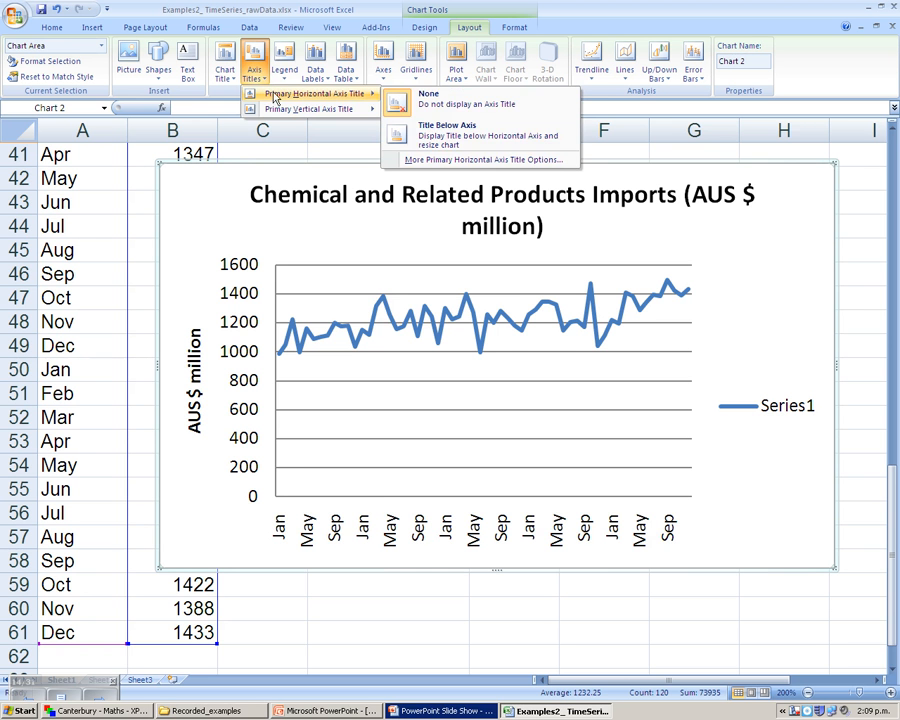
left_click(443, 136)
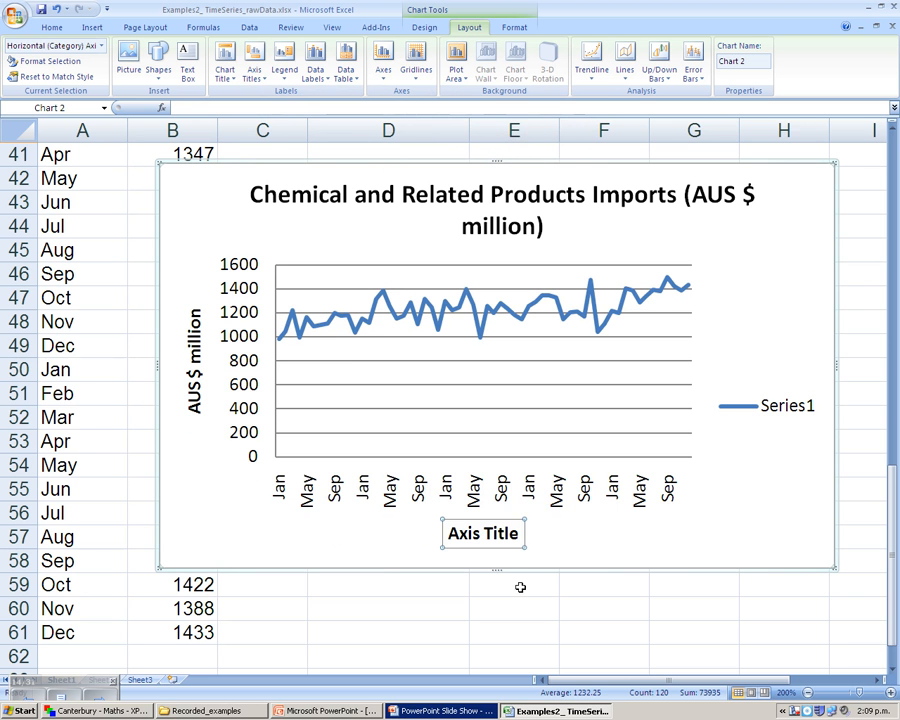
left_click_drag(519, 535, 468, 538)
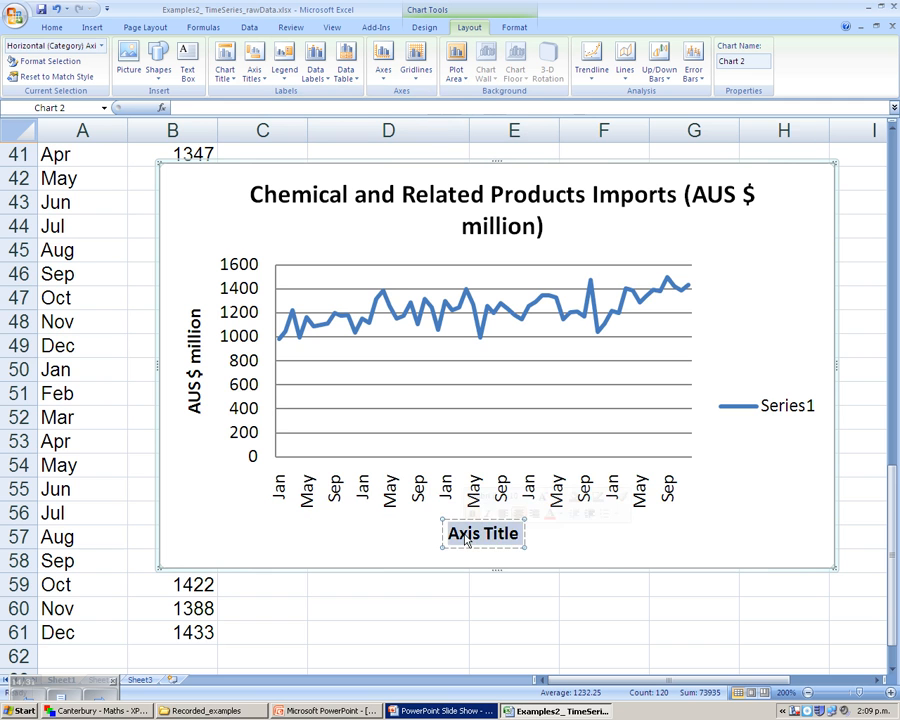
type("Month")
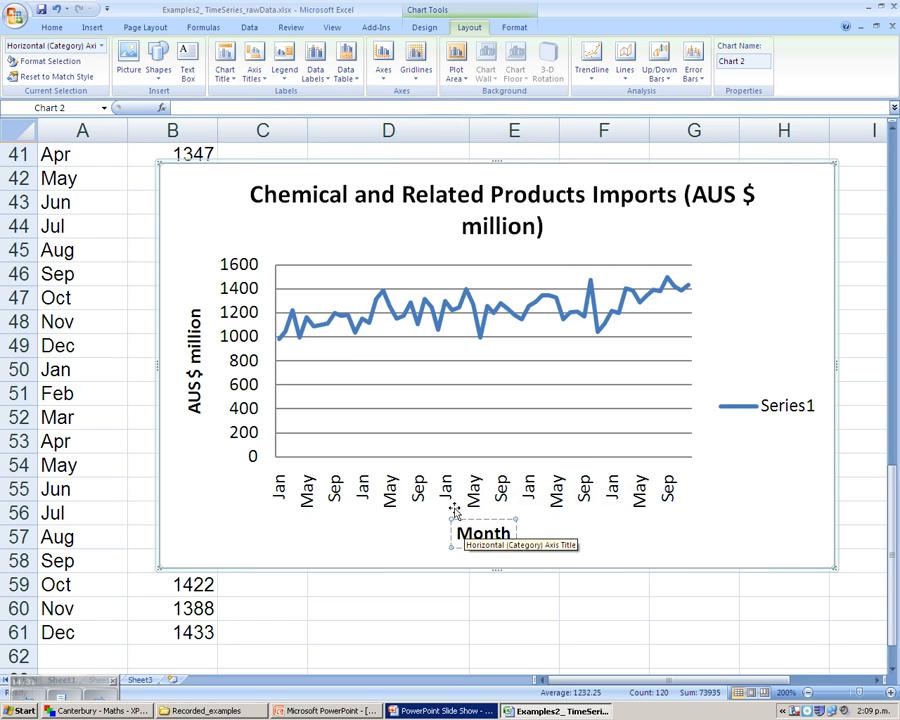
Step: Delete the chart's legend and enlarge the chart so it spans from column A into column I and down to row 60
left_click(776, 403)
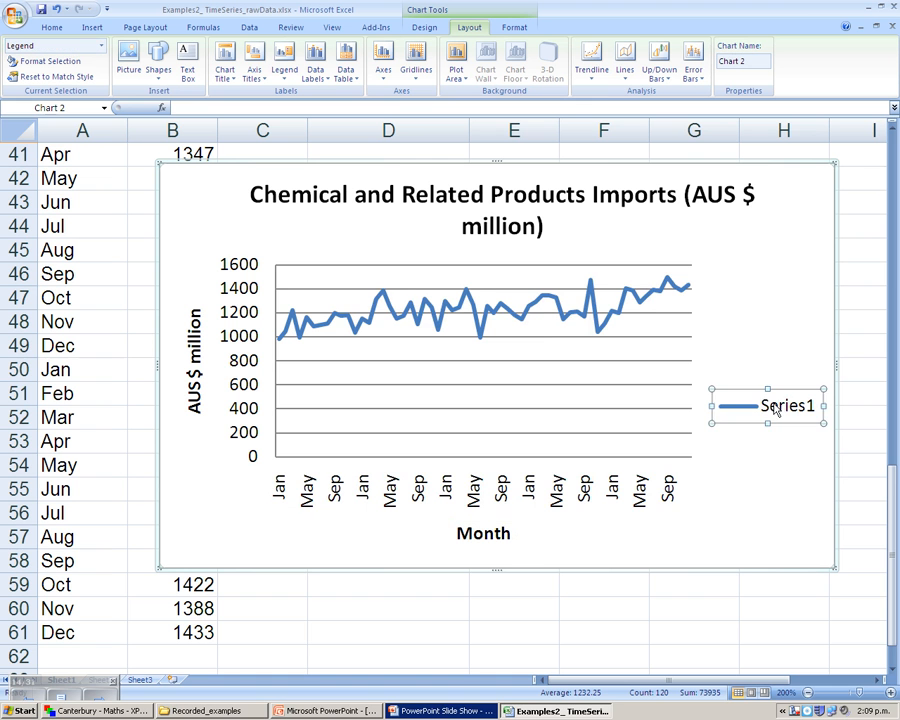
key("Delete")
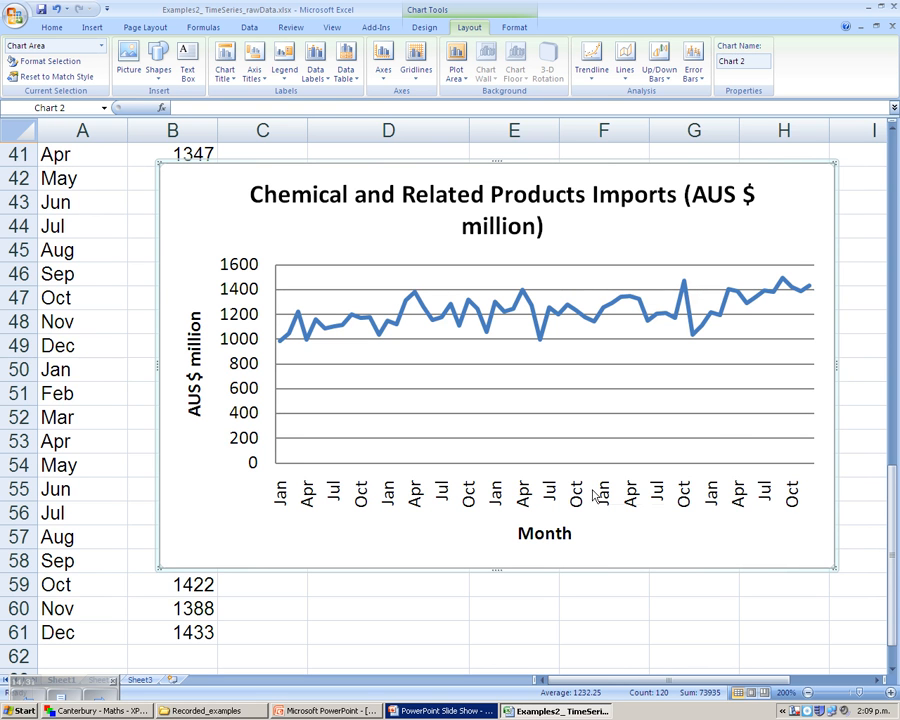
left_click_drag(158, 568, 58, 611)
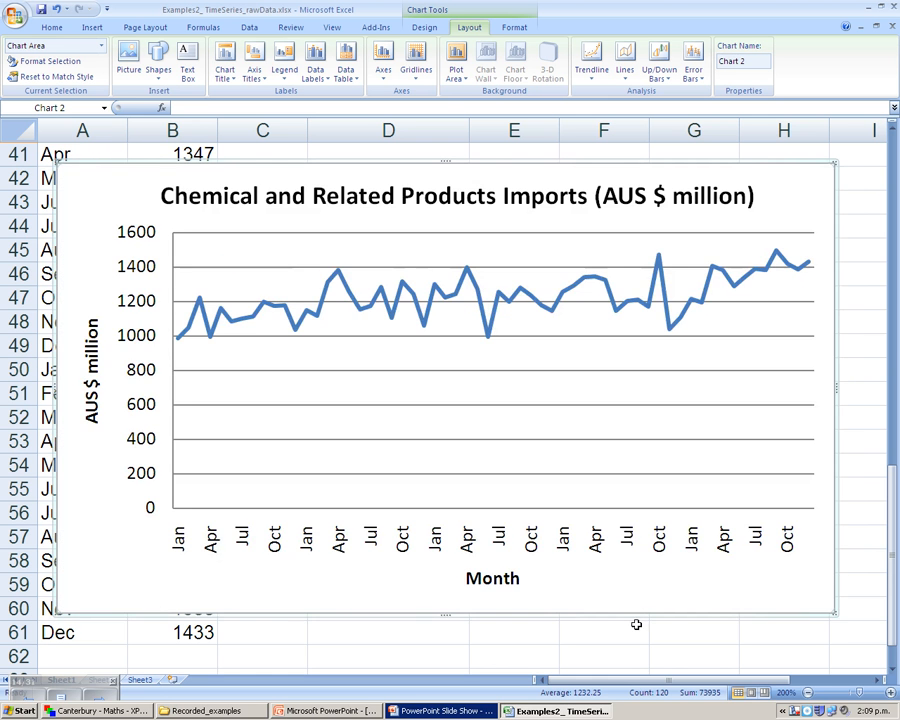
left_click_drag(832, 612, 866, 613)
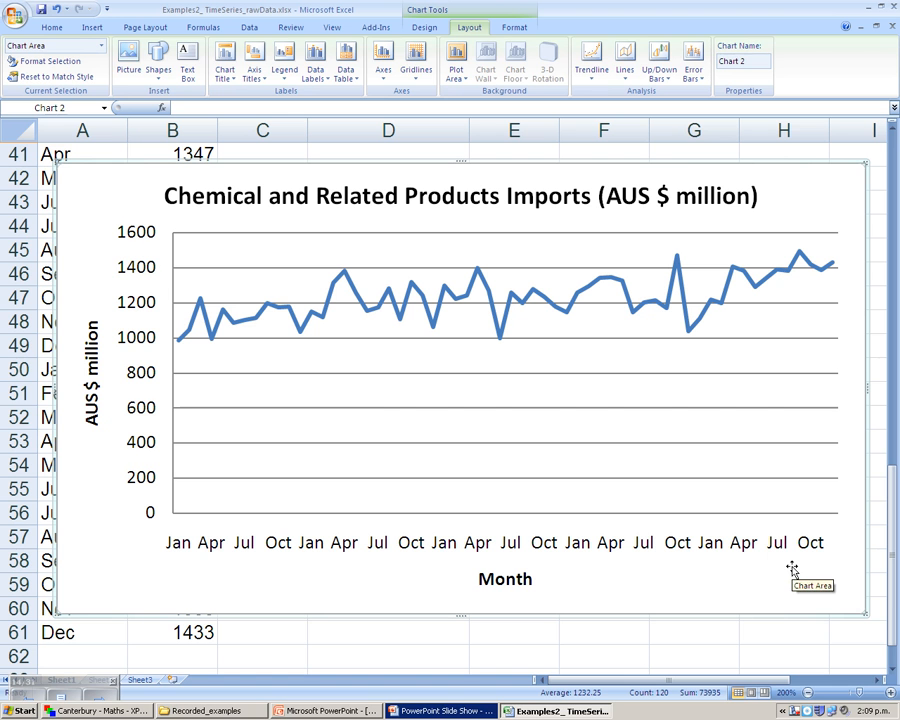
Step: Add a linear trendline to the data series and display its equation on the chart
left_click(445, 548)
double_click(445, 548)
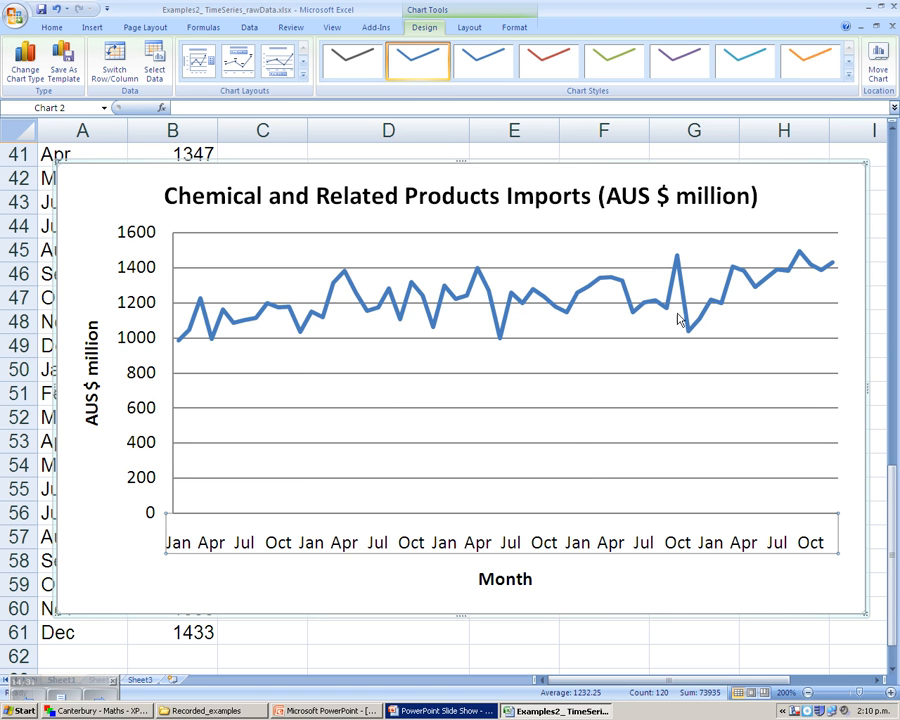
mouse_move(685, 305)
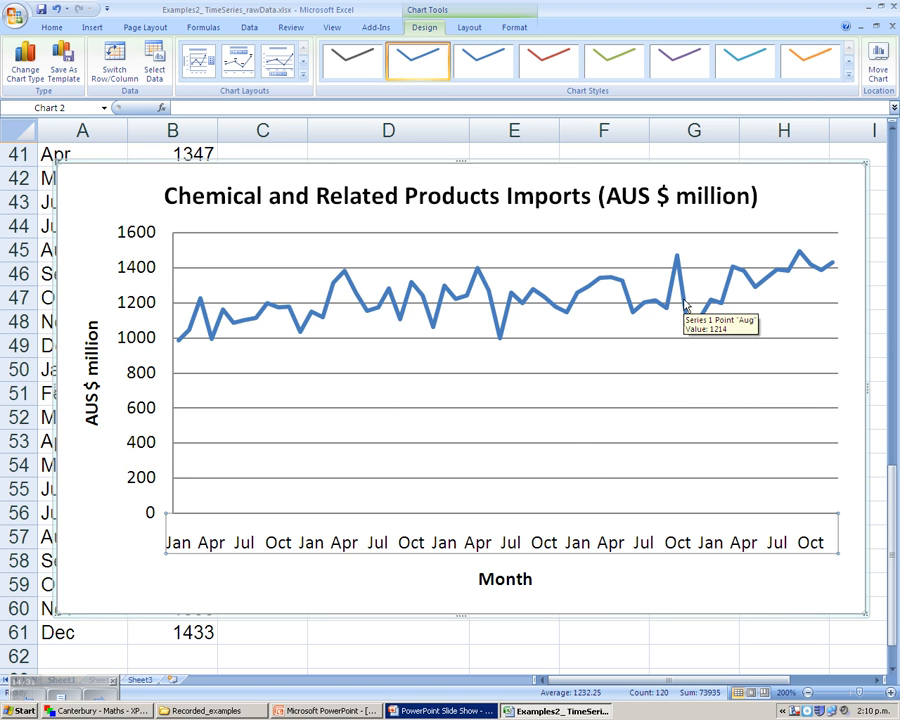
right_click(685, 305)
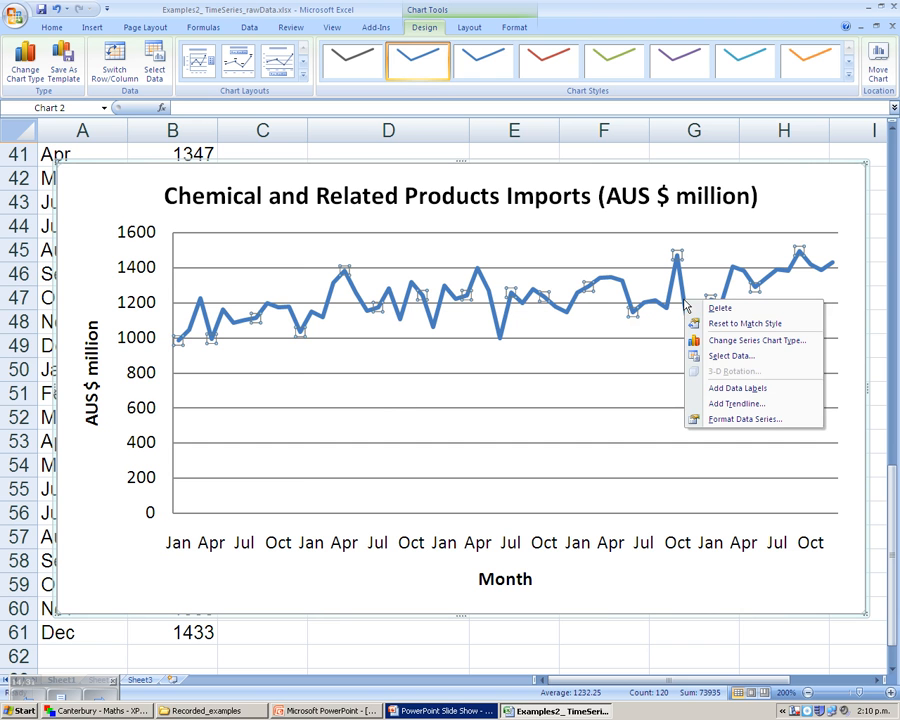
left_click(769, 408)
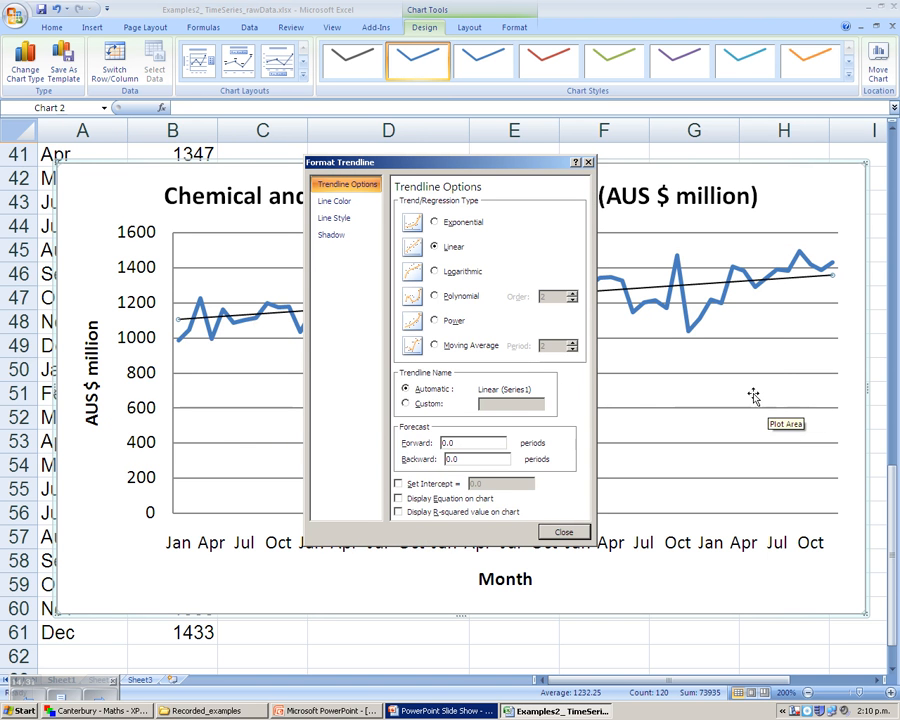
left_click(397, 499)
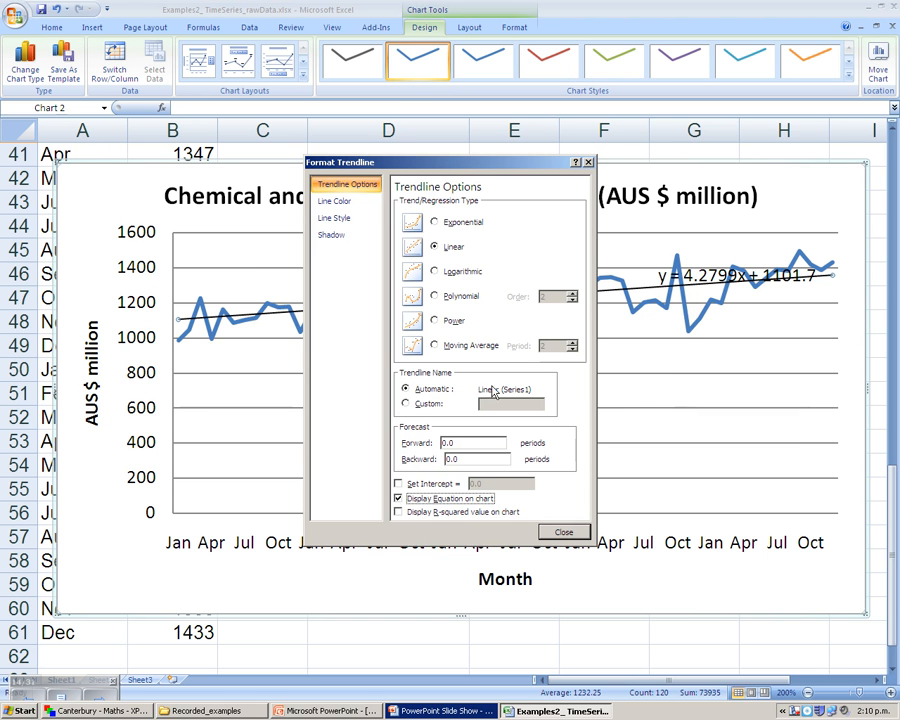
left_click(434, 246)
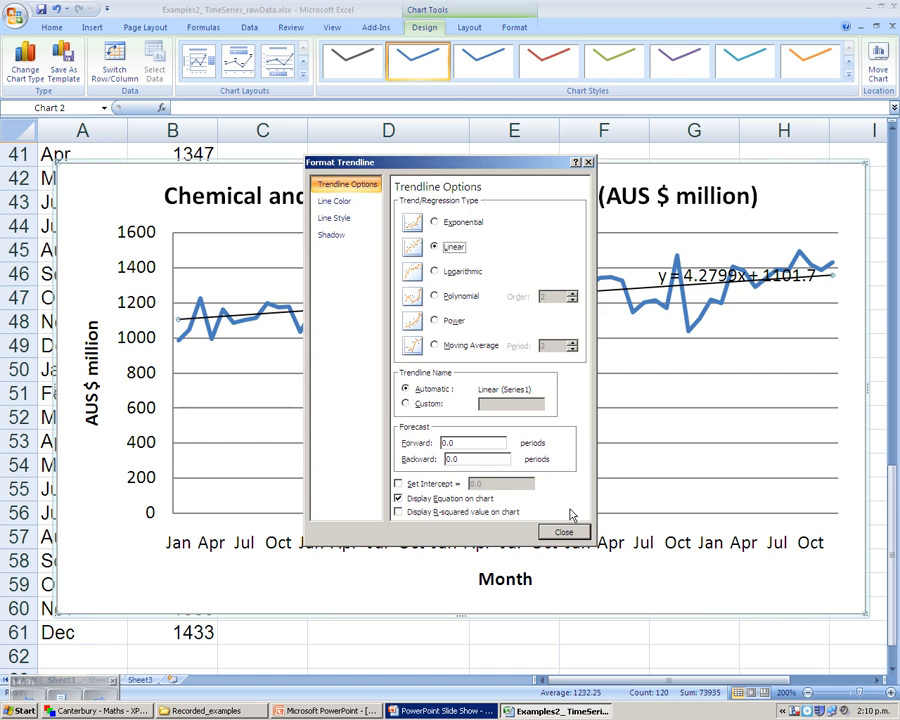
left_click(564, 531)
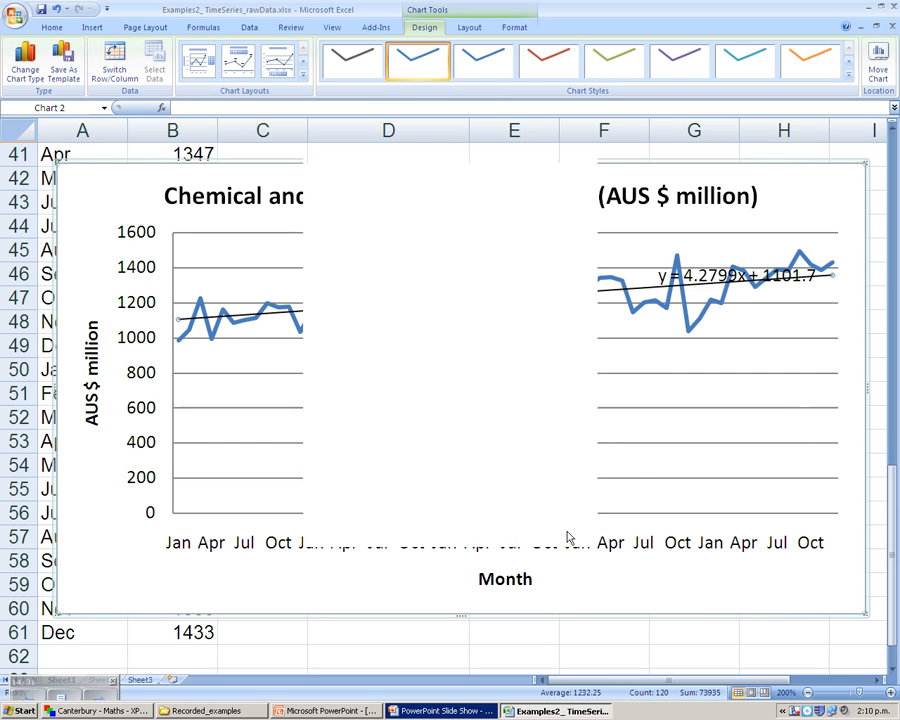
Step: Move the trendline equation into the clear area below the data line, near the end of the series, and deselect it
left_click(715, 265)
left_click_drag(715, 262, 733, 342)
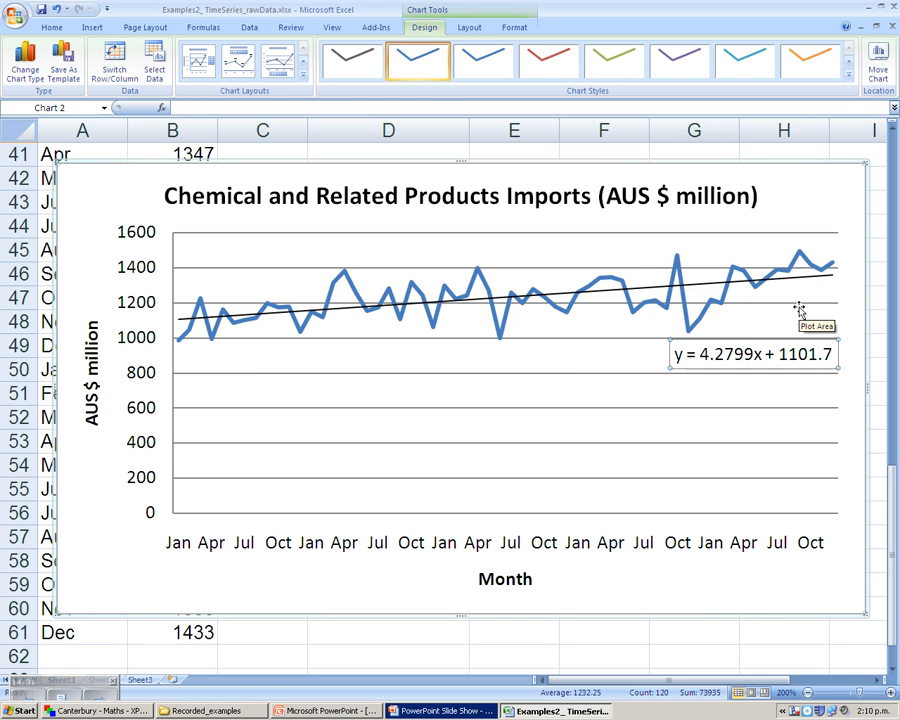
left_click(798, 422)
left_click(854, 400)
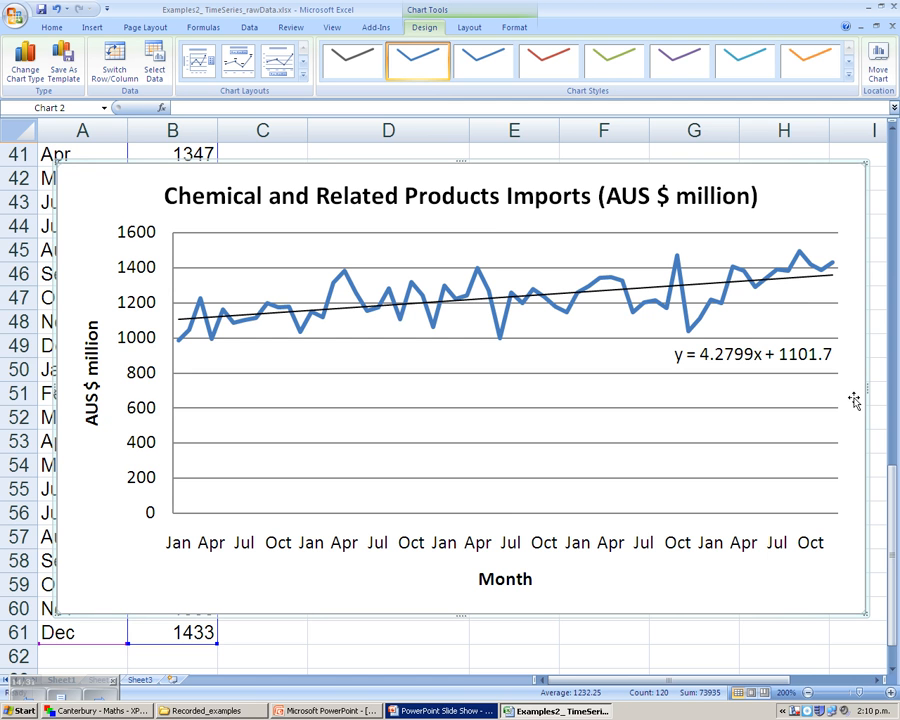